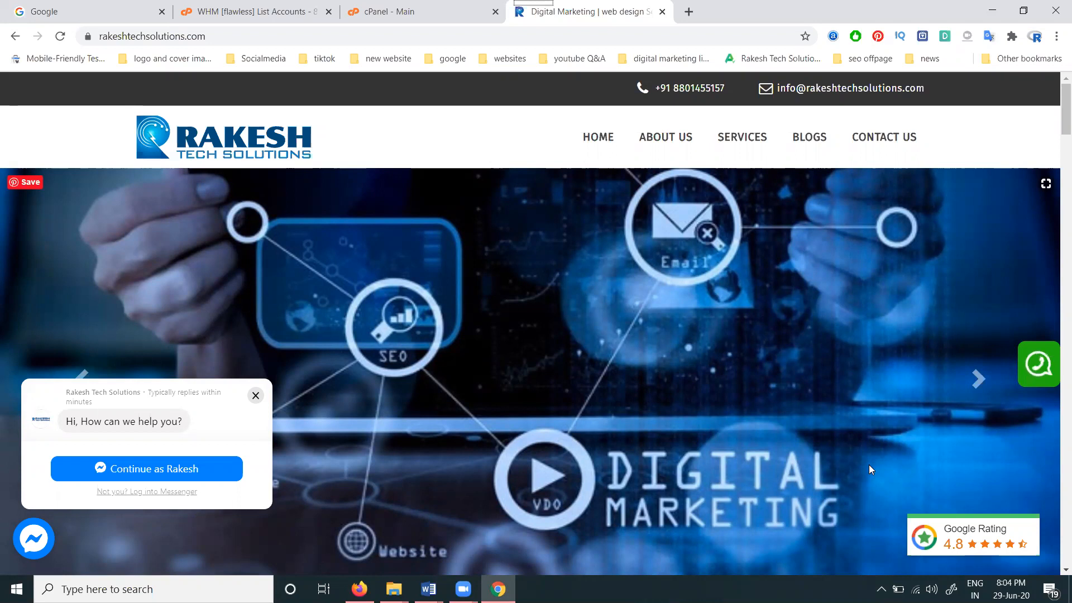
left_click(421, 5)
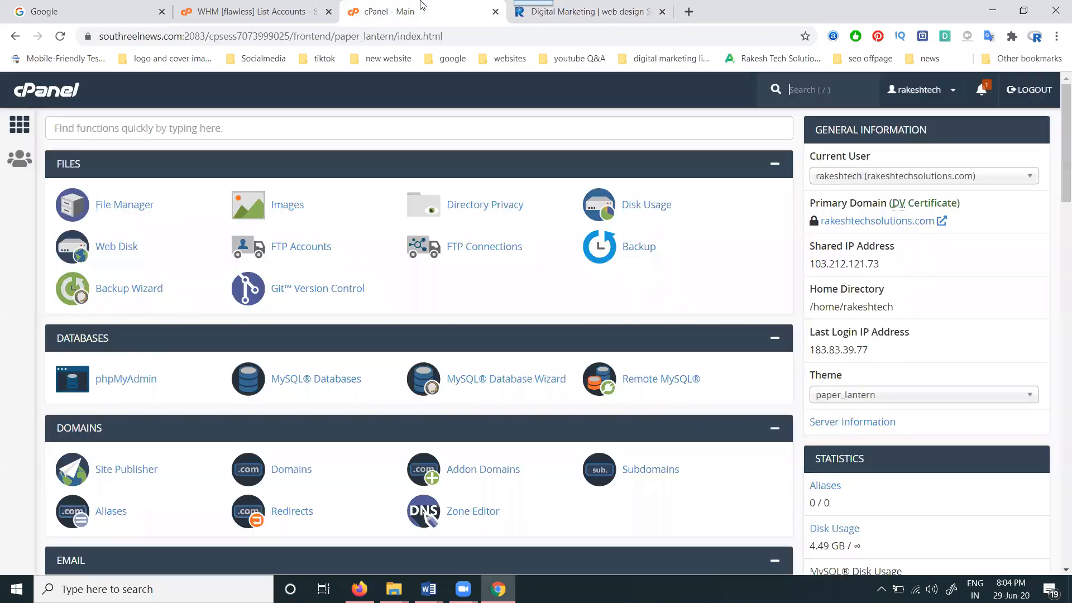
scroll(120, 395, "down", 3)
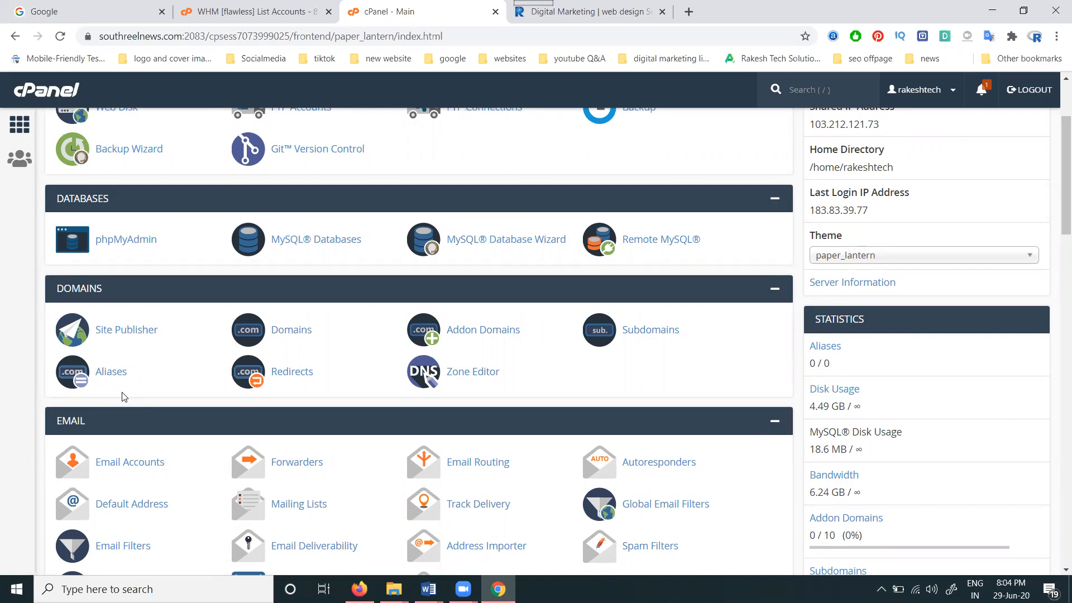
scroll(158, 362, "up", 1)
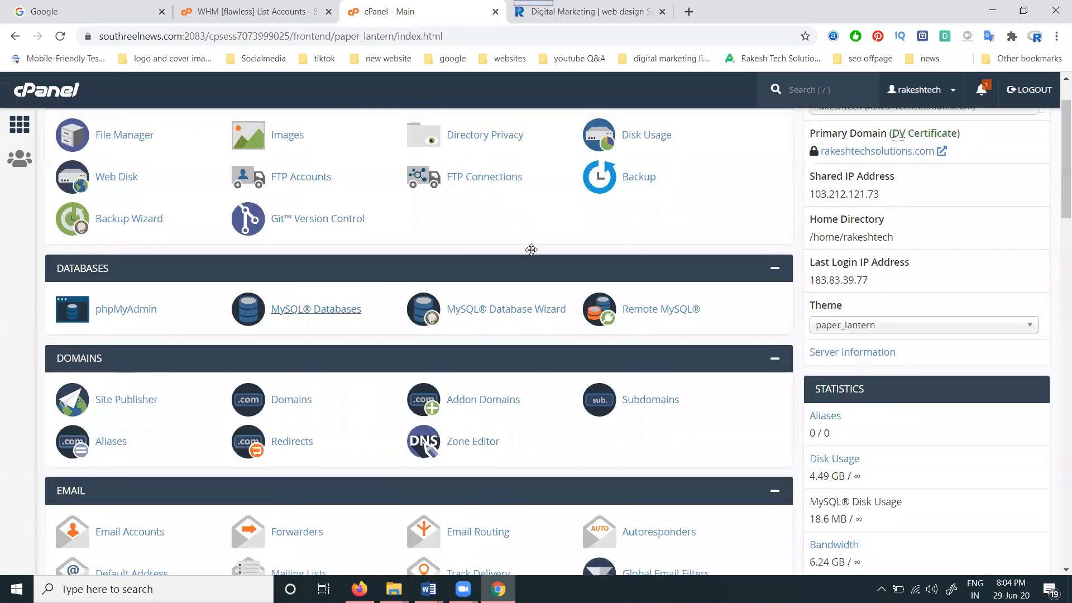
Step: Review the Backup page's options and go to Download a Full Account Backup
left_click(639, 177)
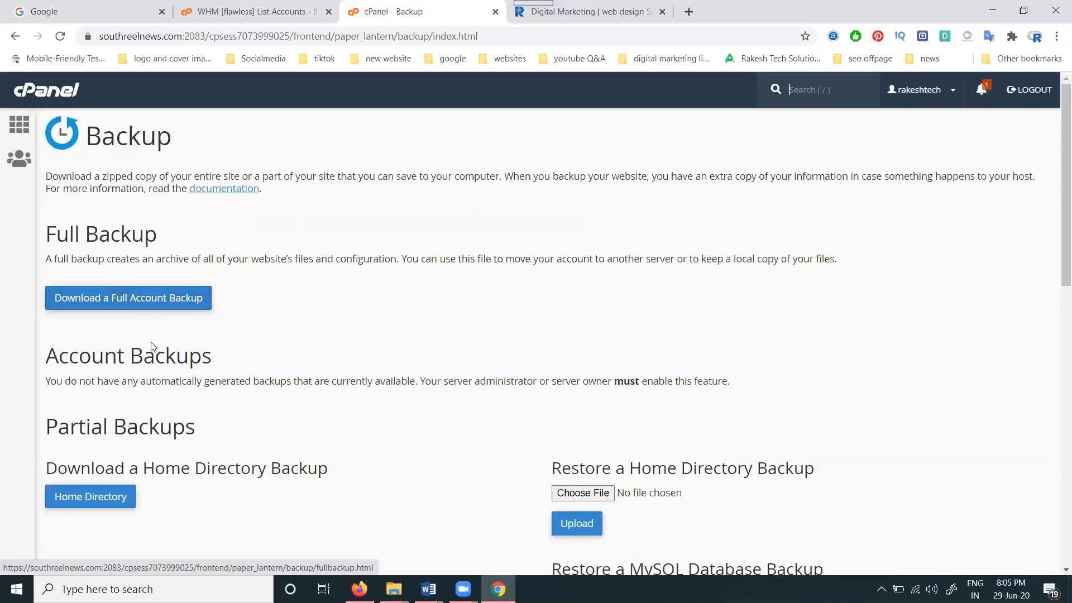
scroll(112, 425, "down", 1)
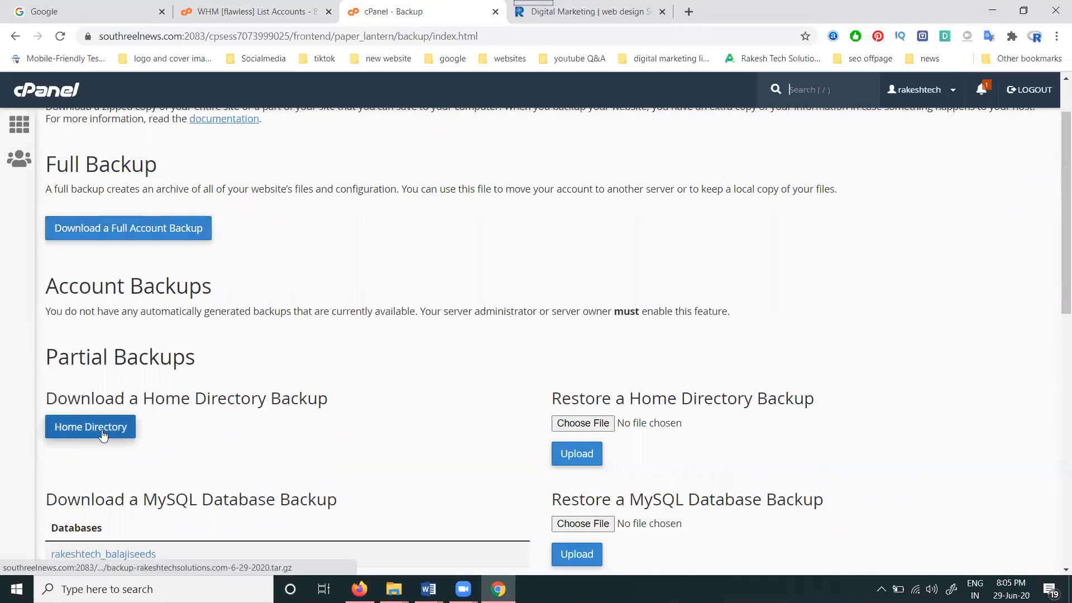
scroll(103, 435, "down", 7)
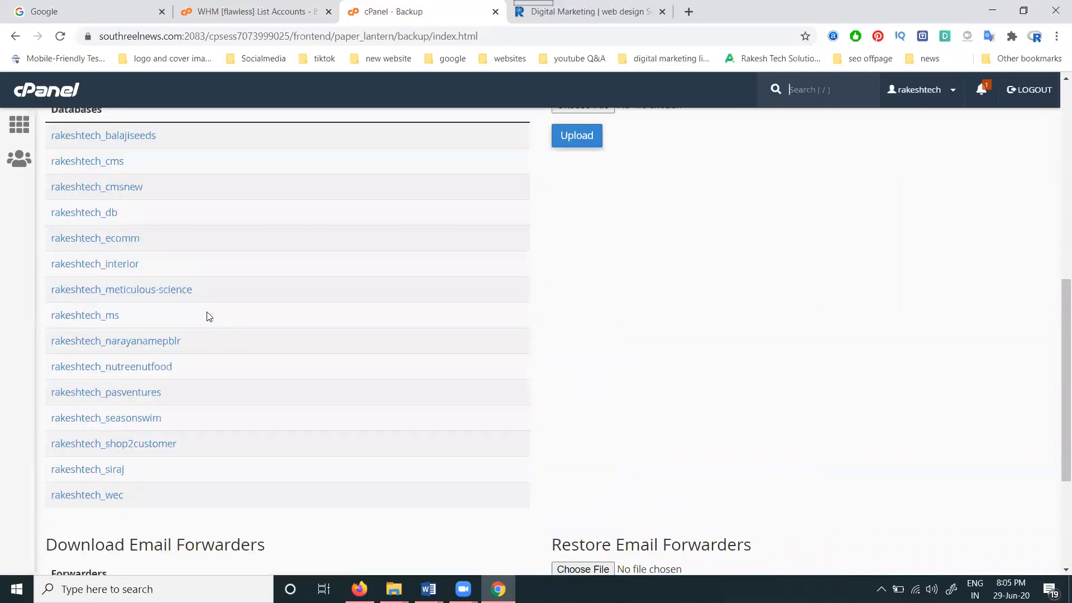
scroll(209, 317, "down", 3)
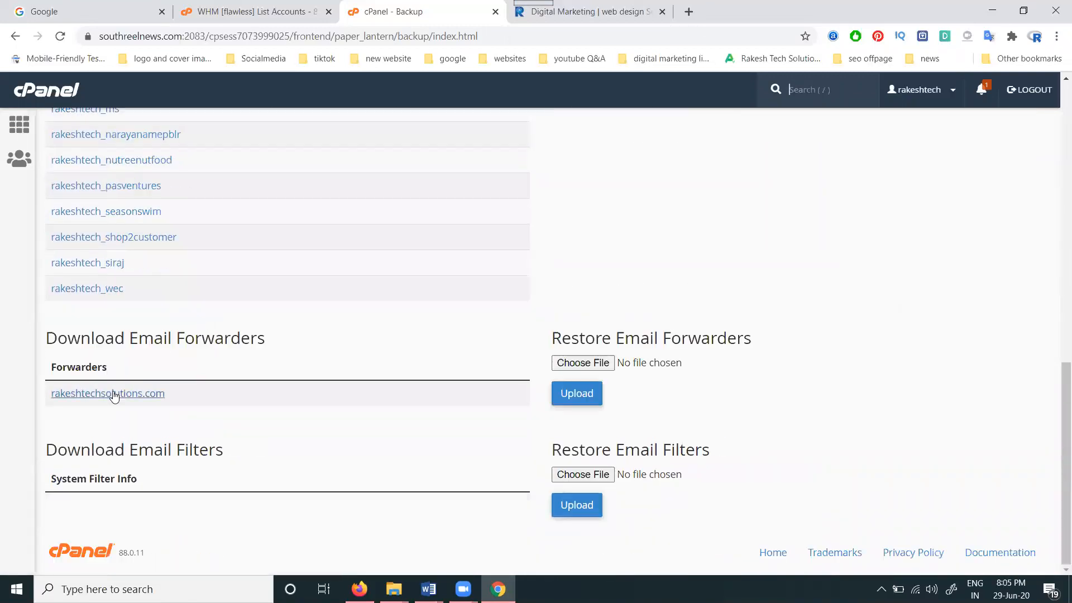
scroll(165, 469, "up", 12)
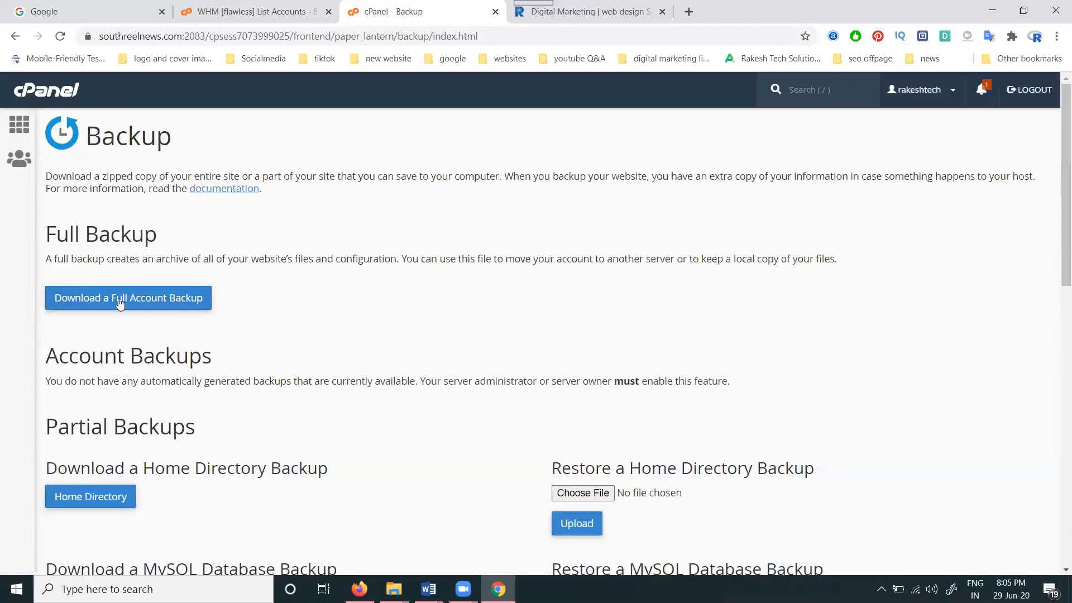
left_click(120, 299)
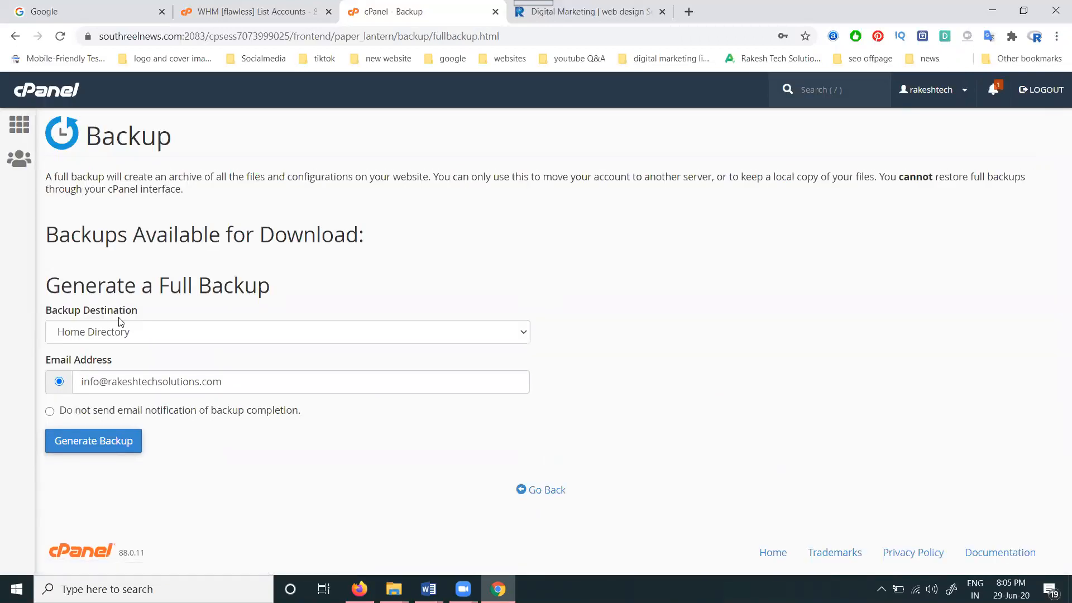
Step: Leave the backup destination as Home Directory and return home without generating a backup
left_click(122, 334)
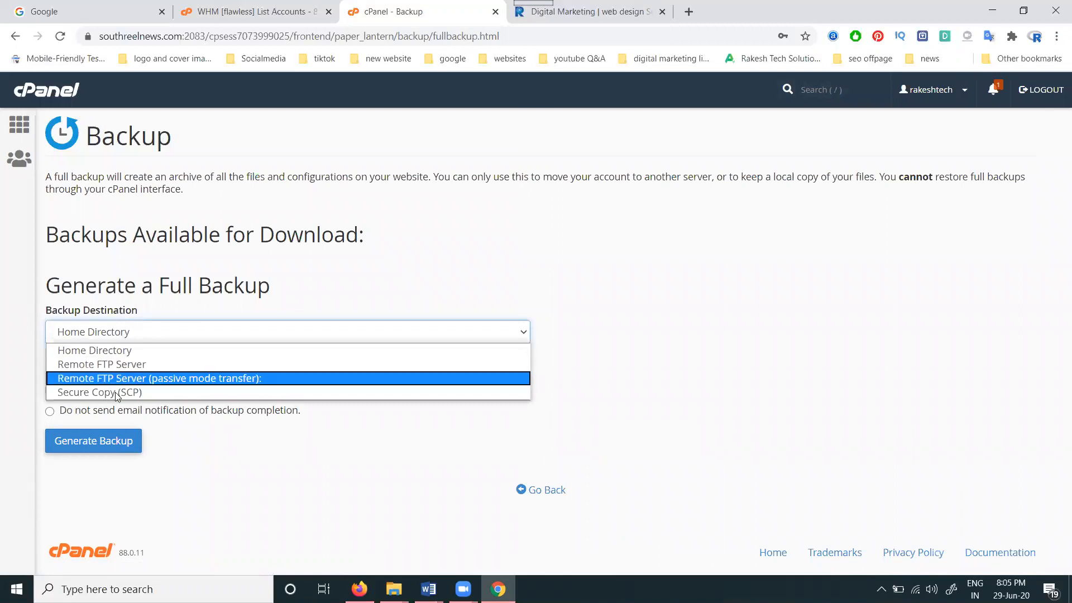
left_click(116, 351)
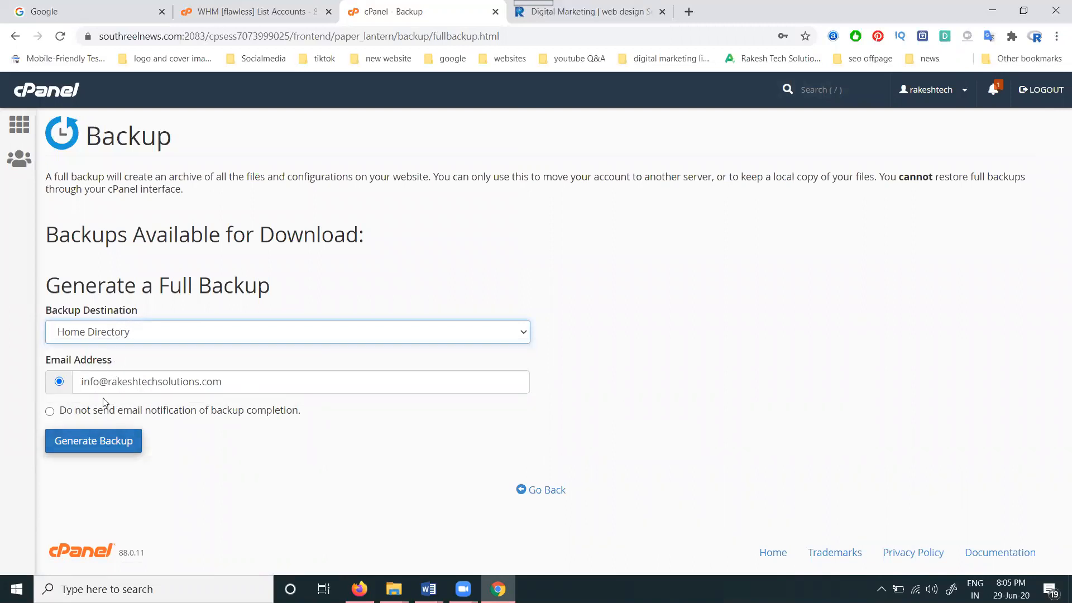
triple_click(152, 379)
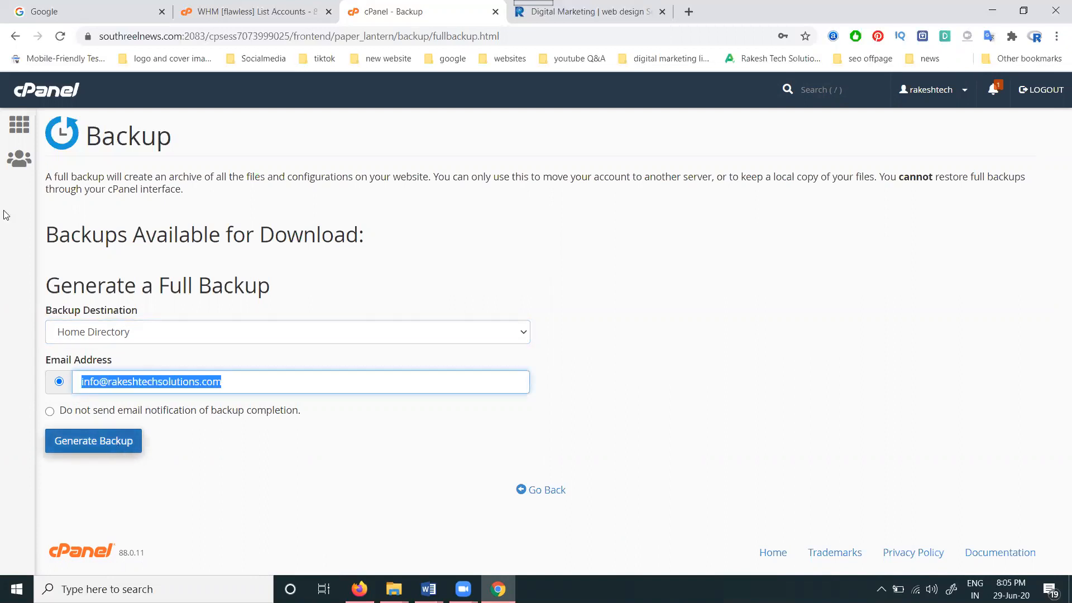
left_click(24, 135)
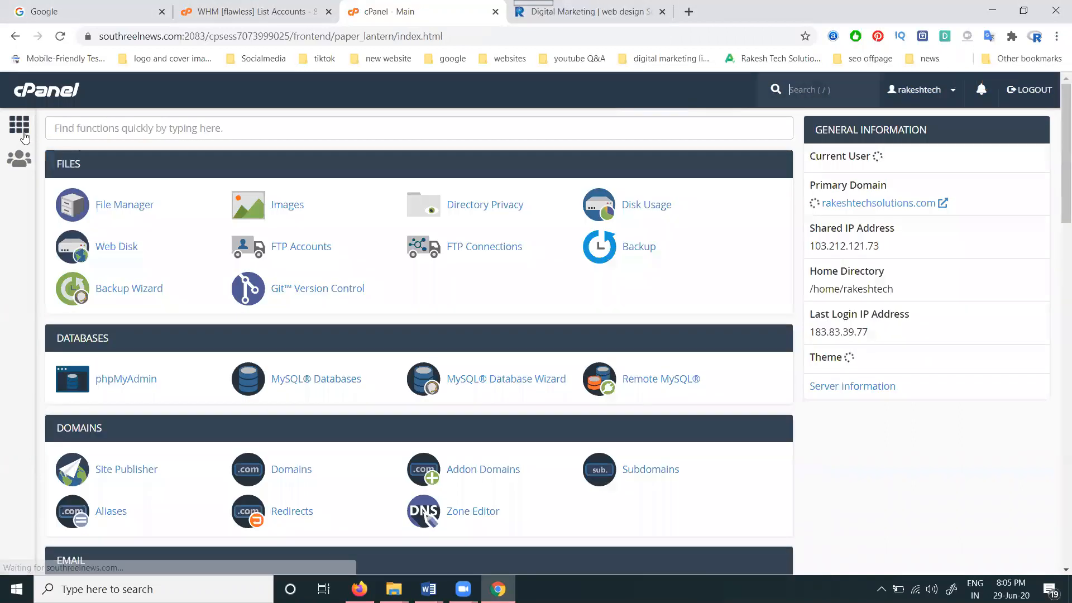
Step: In File Manager, zip the home directory's mail folder into /mail.zip, then return to cPanel home
left_click(140, 211)
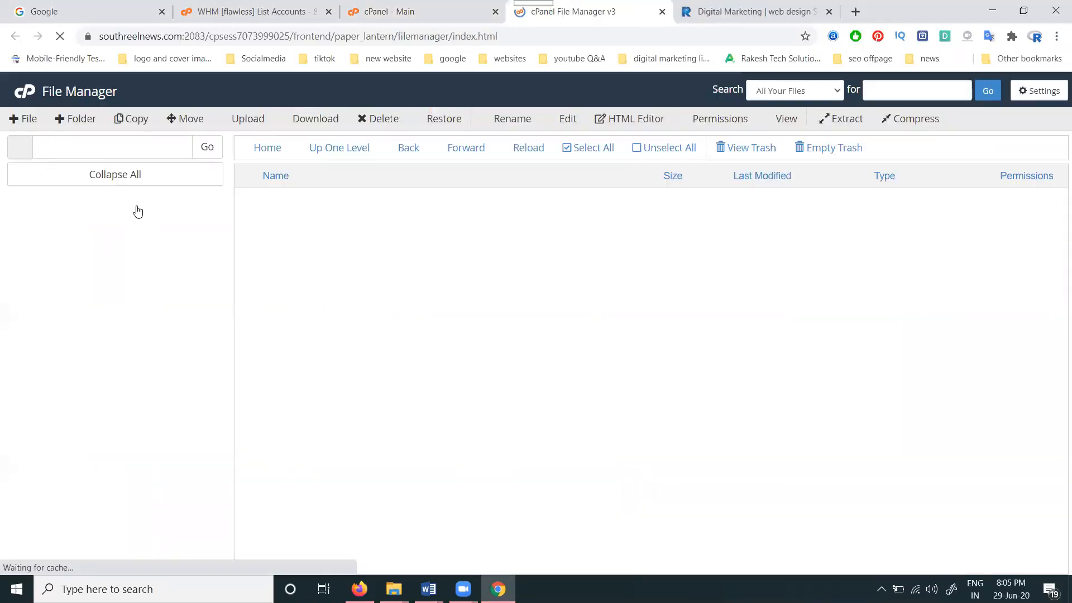
left_click(324, 151)
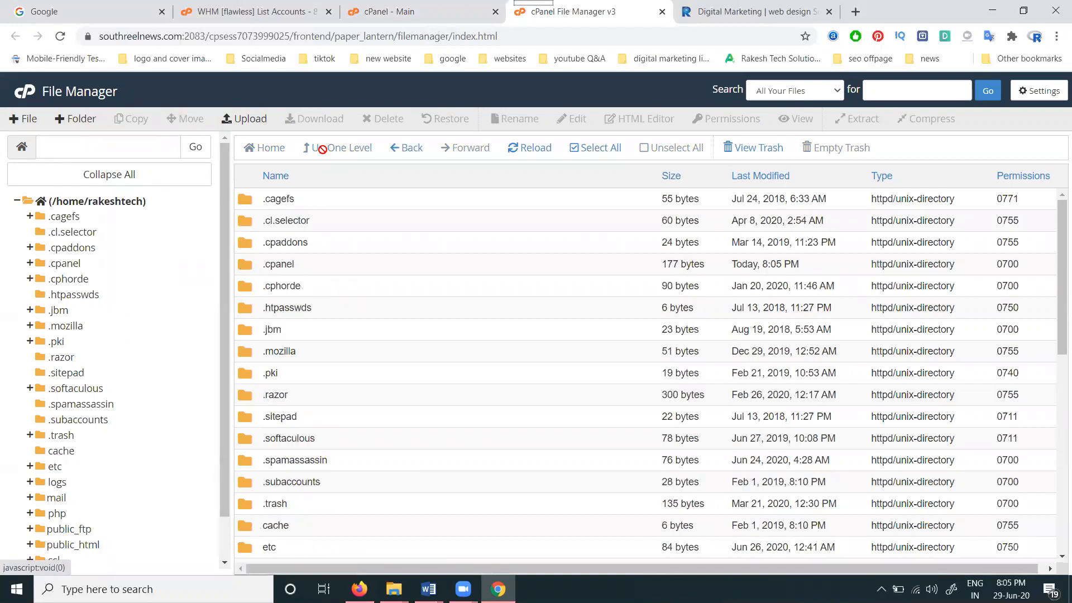
scroll(342, 305, "down", 4)
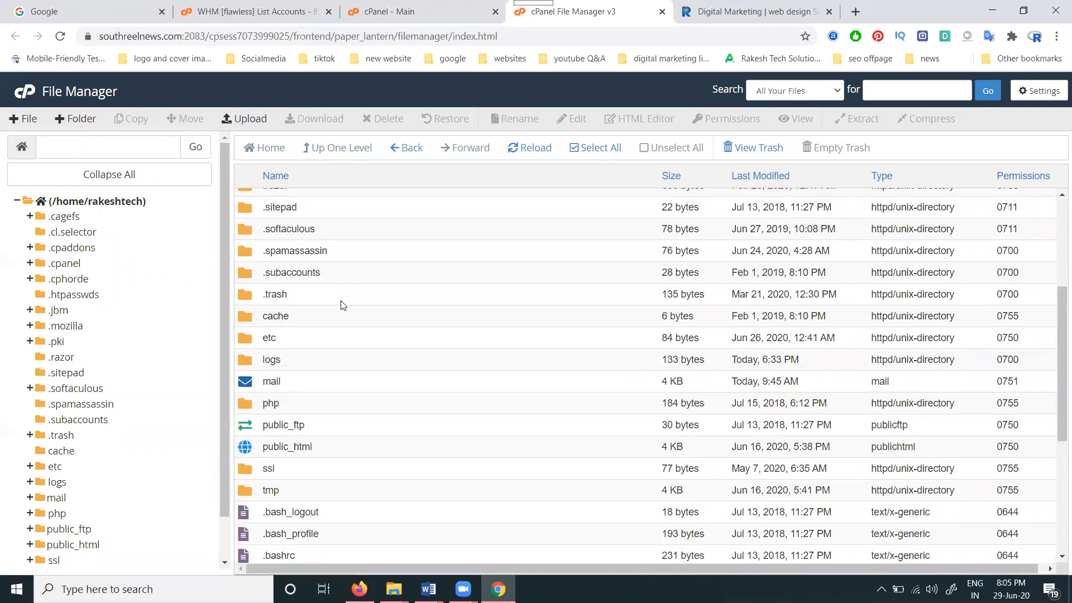
right_click(271, 383)
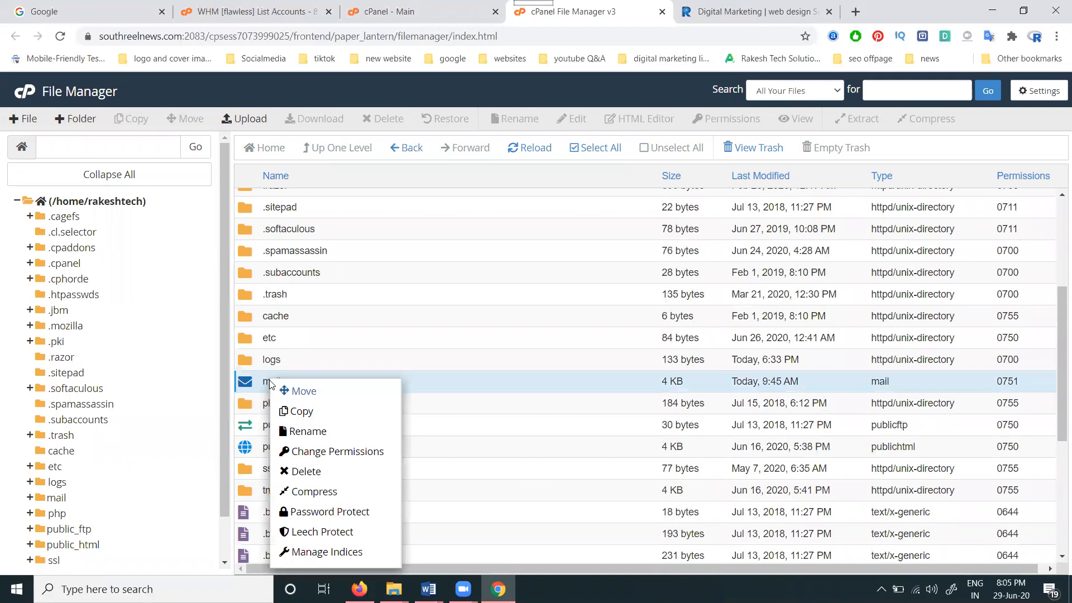
left_click(304, 493)
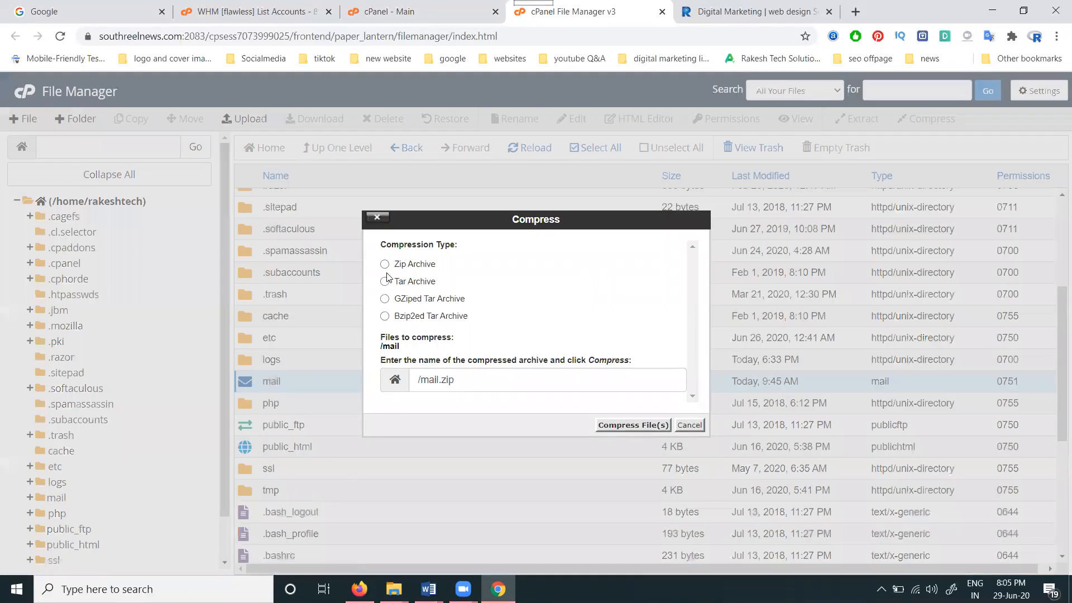
left_click(417, 270)
left_click(616, 429)
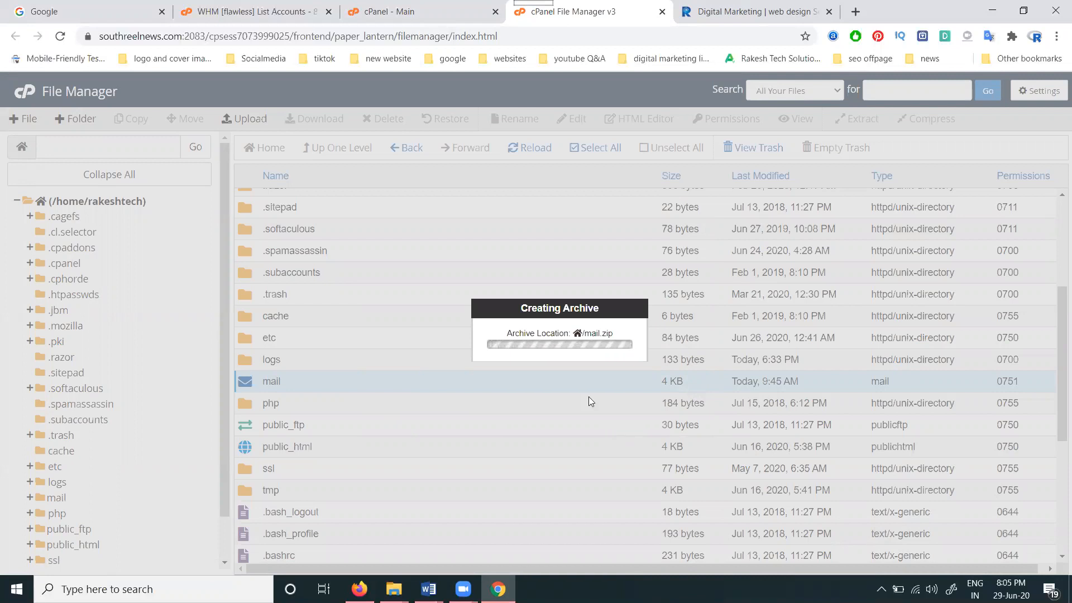
left_click(376, 5)
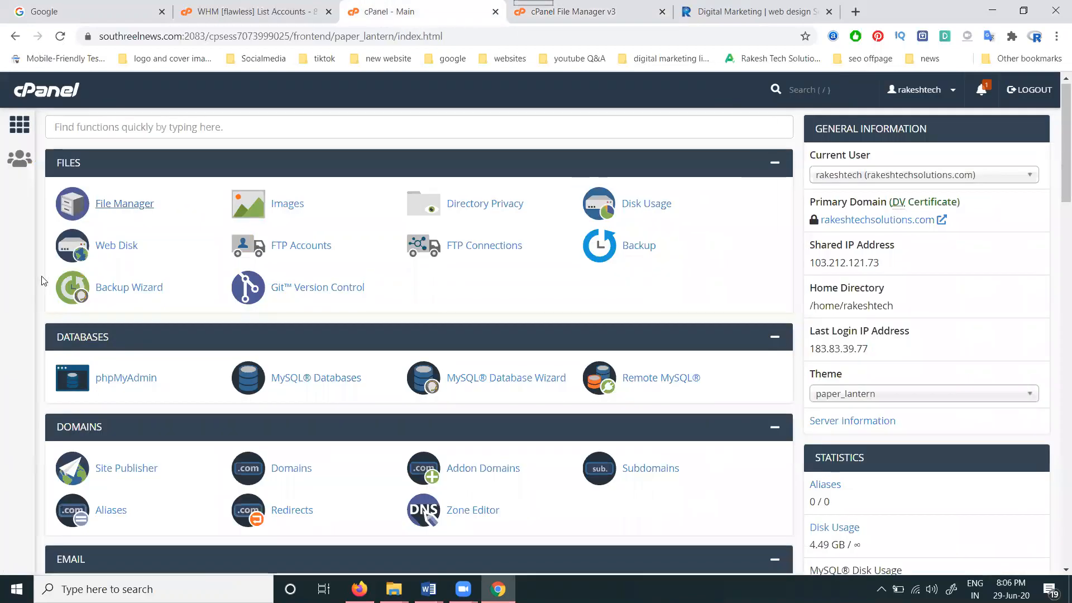
Step: From the Email Accounts list, use CHECK EMAIL to open the chosen account's webmail
scroll(41, 282, "down", 5)
left_click(105, 255)
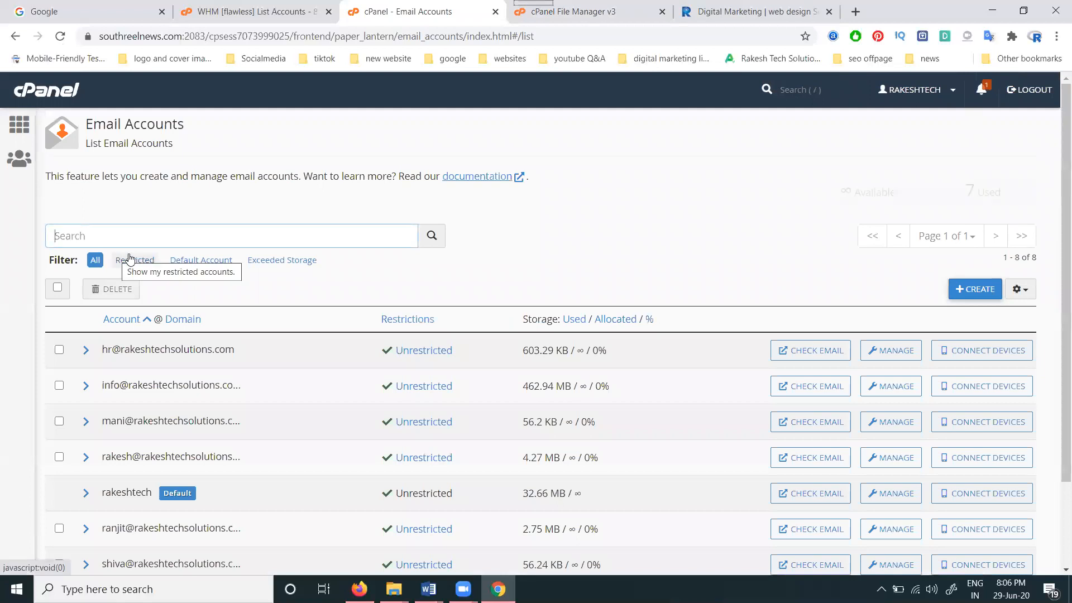
scroll(174, 265, "down", 2)
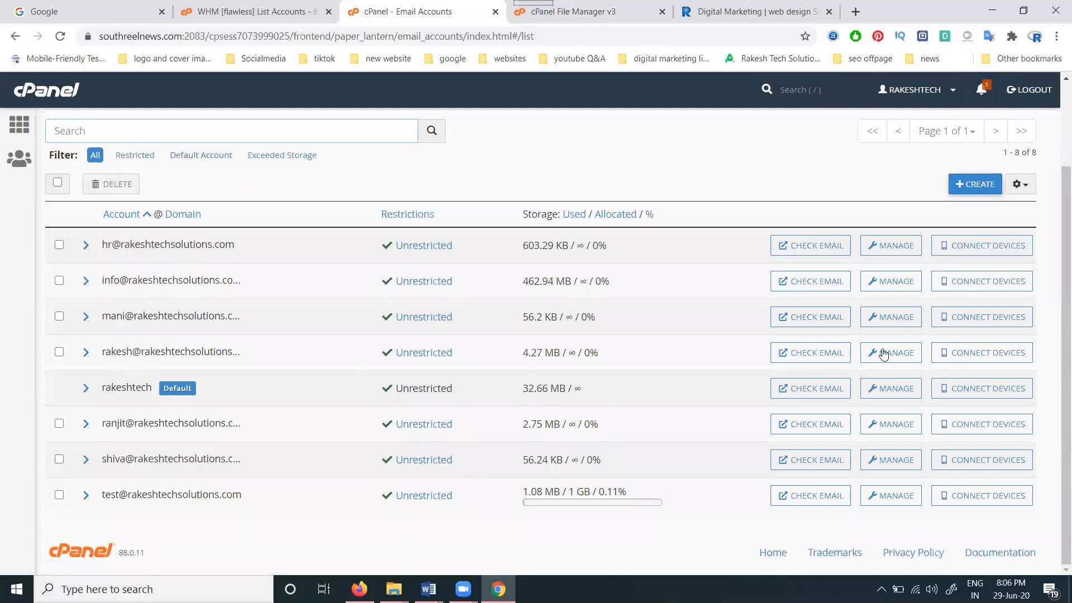
left_click(819, 356)
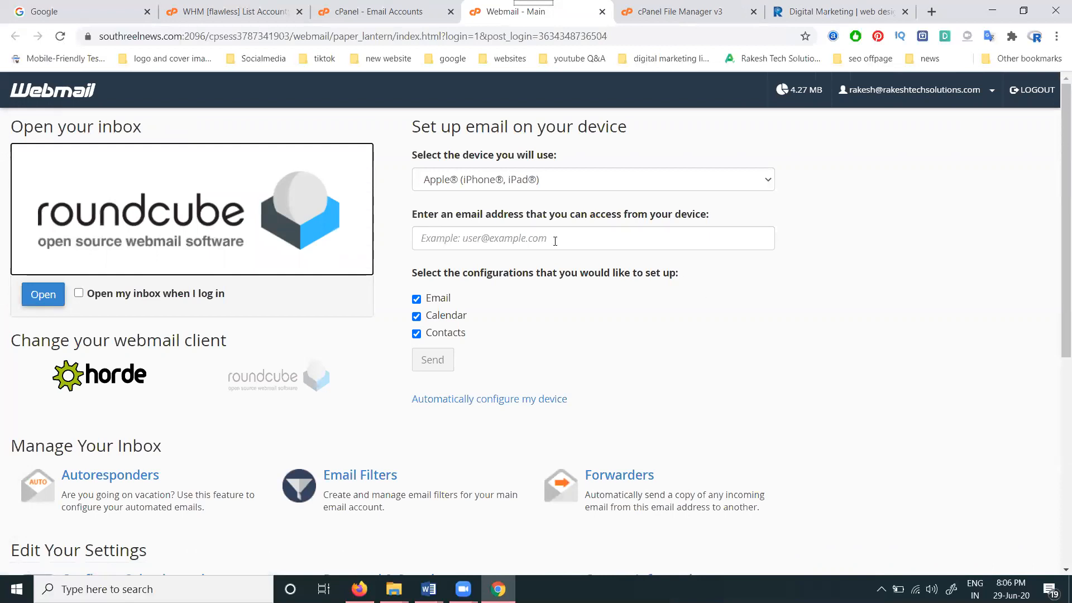
Step: Switch the webmail client from Roundcube to Horde and open the inbox
left_click(118, 364)
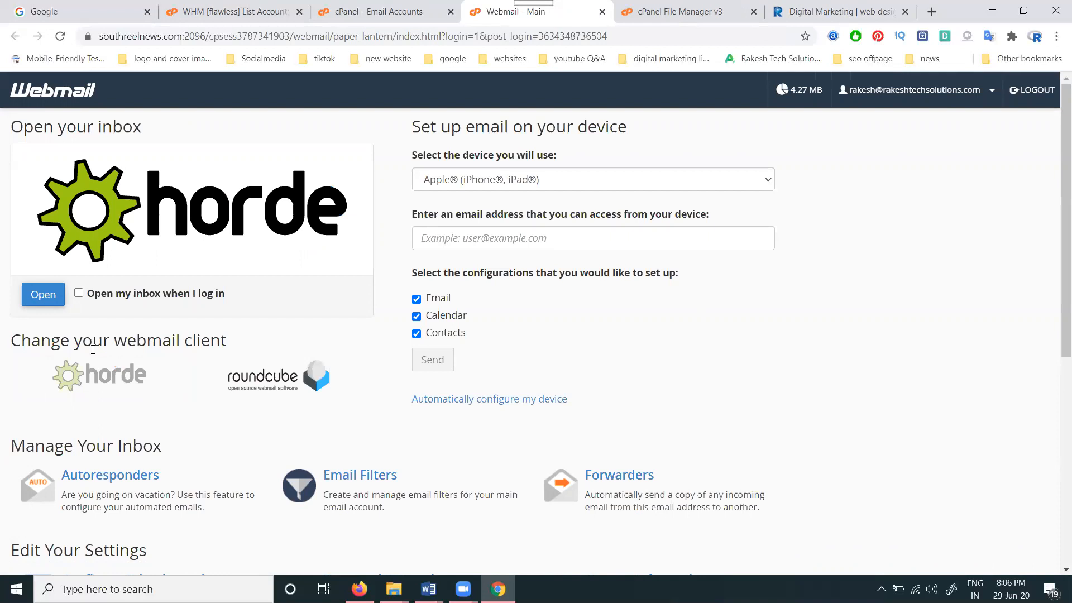
left_click(48, 297)
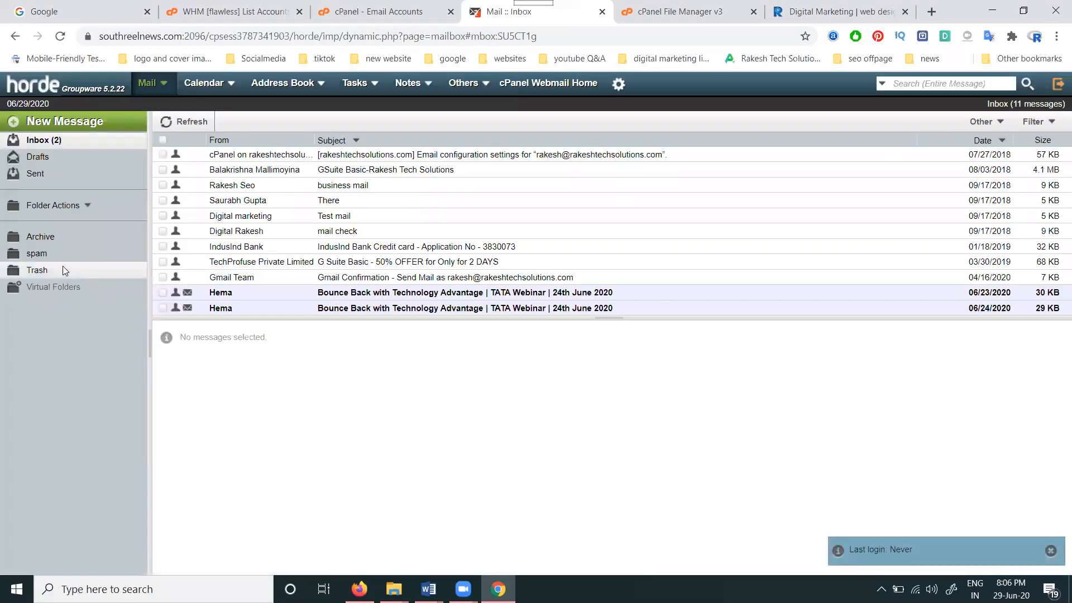
Step: Export the Inbox as a ZIP-compressed MBOX file, INBOX.zip, then dismiss the Drafts folder menu
right_click(34, 139)
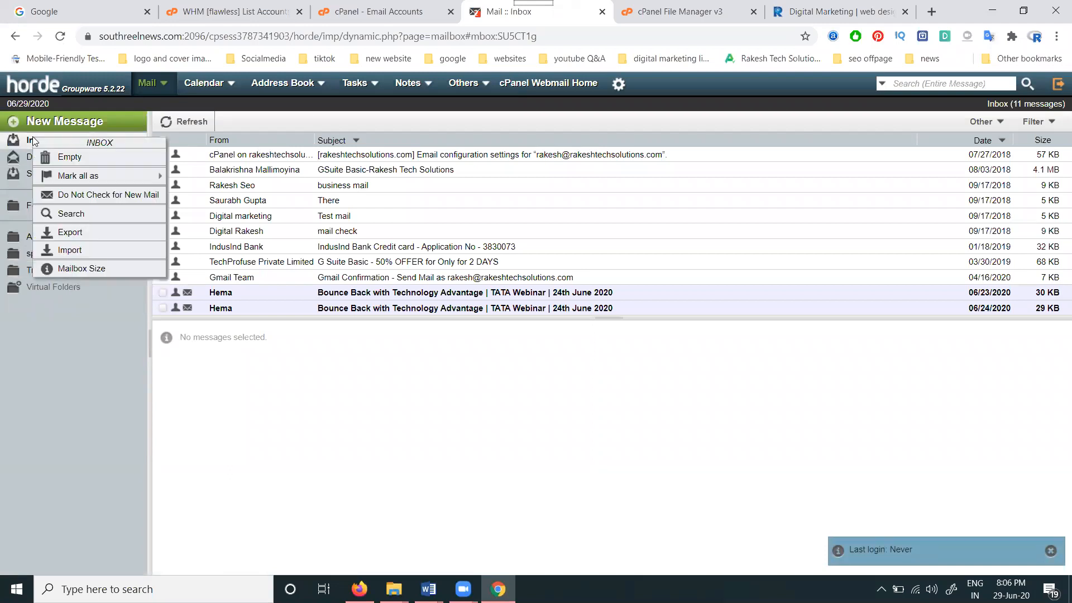
left_click(68, 235)
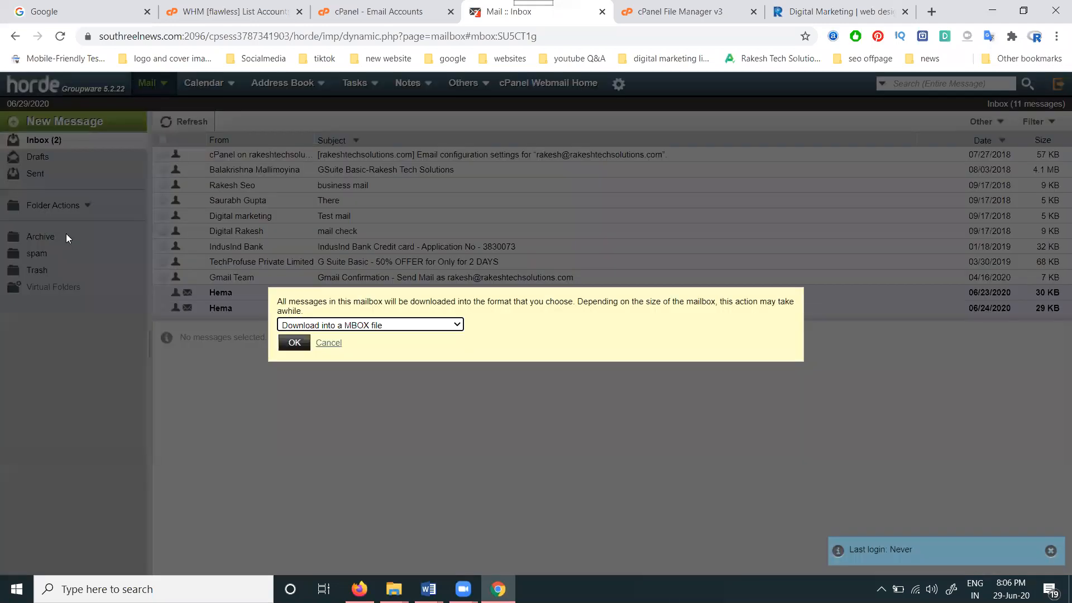
left_click(304, 326)
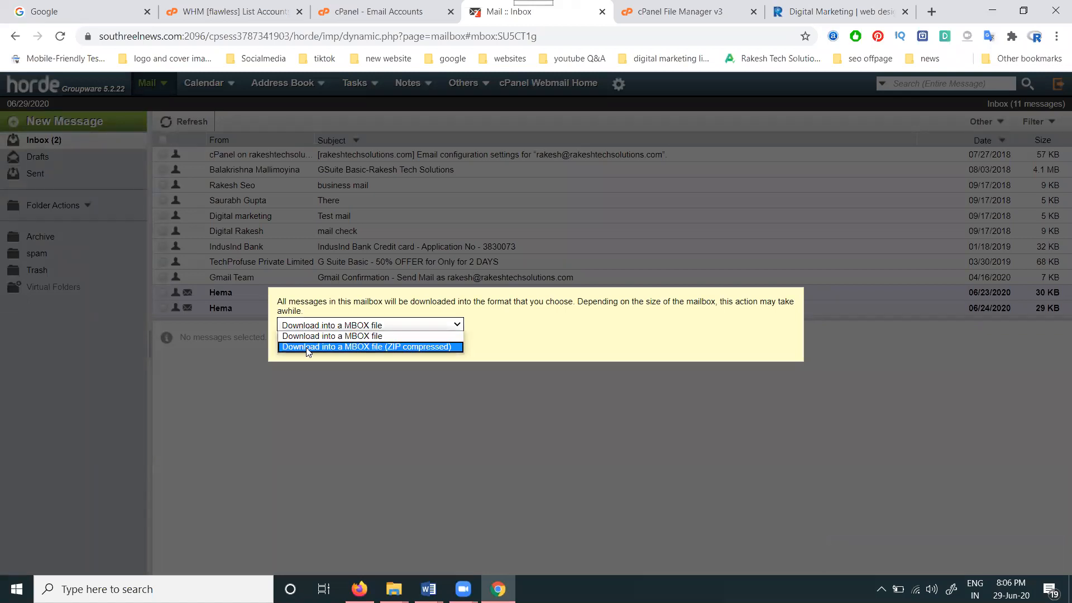
left_click(306, 347)
left_click(298, 346)
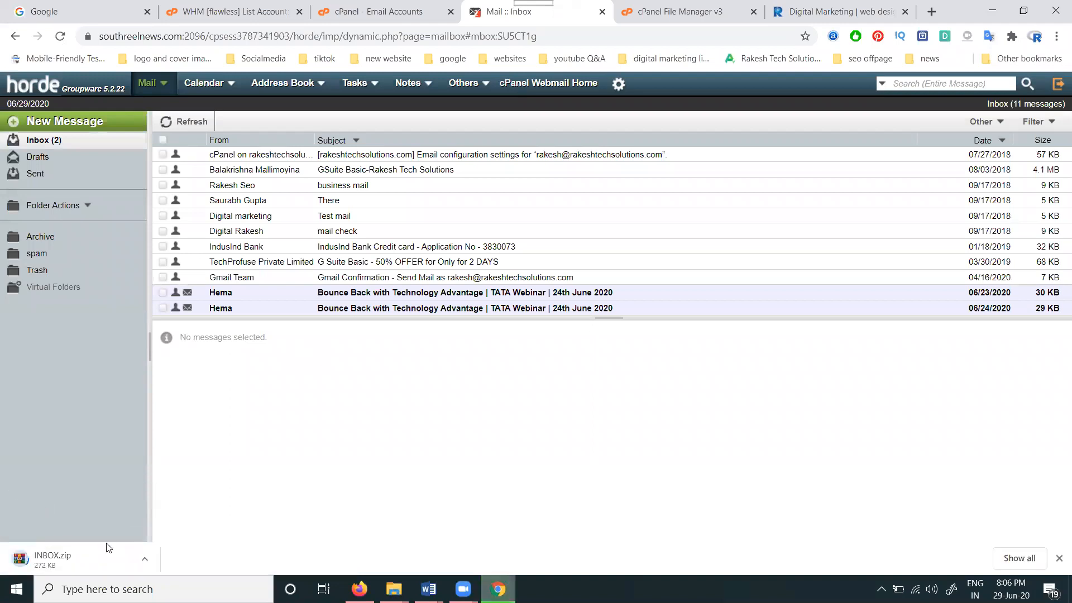
right_click(25, 157)
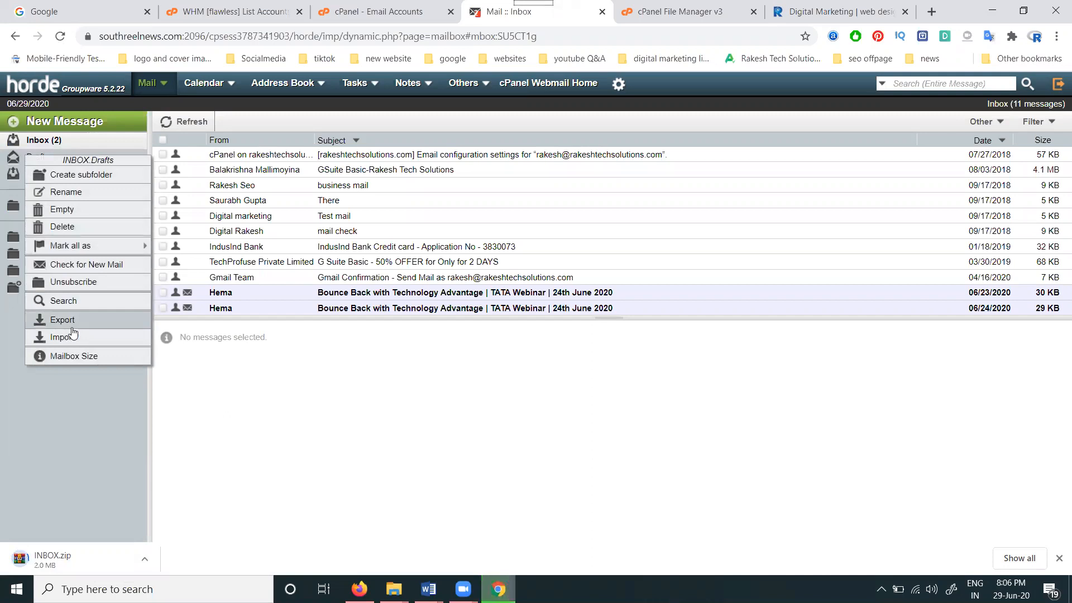
left_click(305, 407)
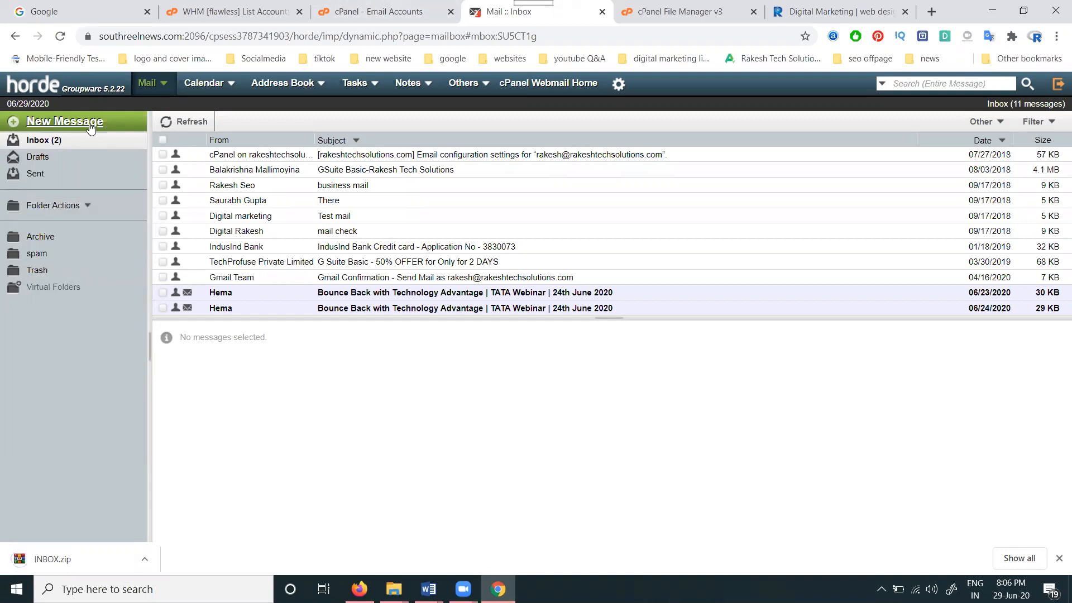
Step: Leave Horde for the webmail home and open File Manager from the cPanel home page
left_click(553, 88)
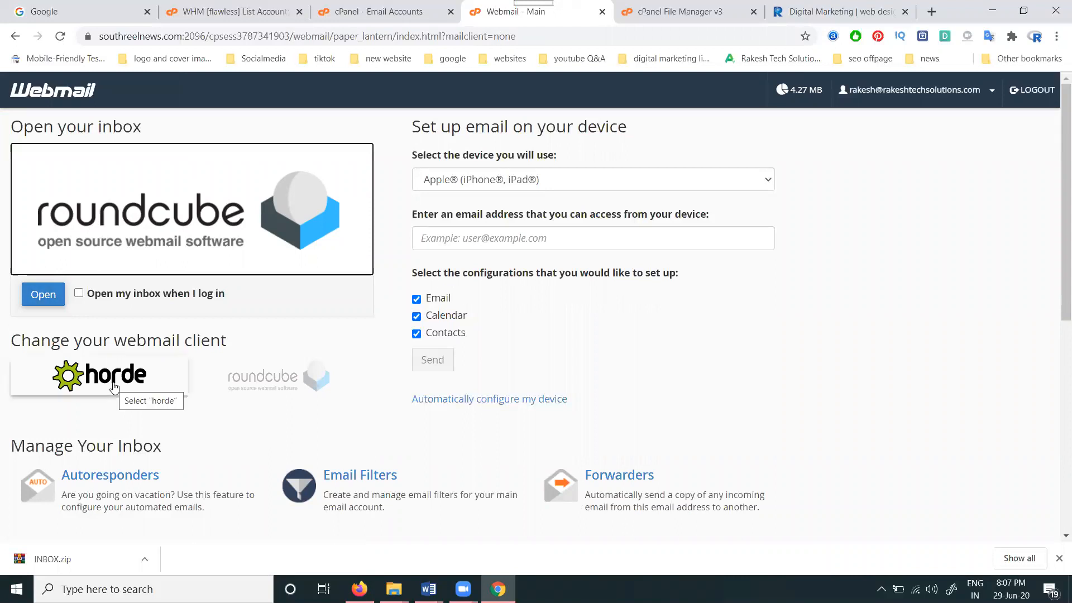
left_click(383, 7)
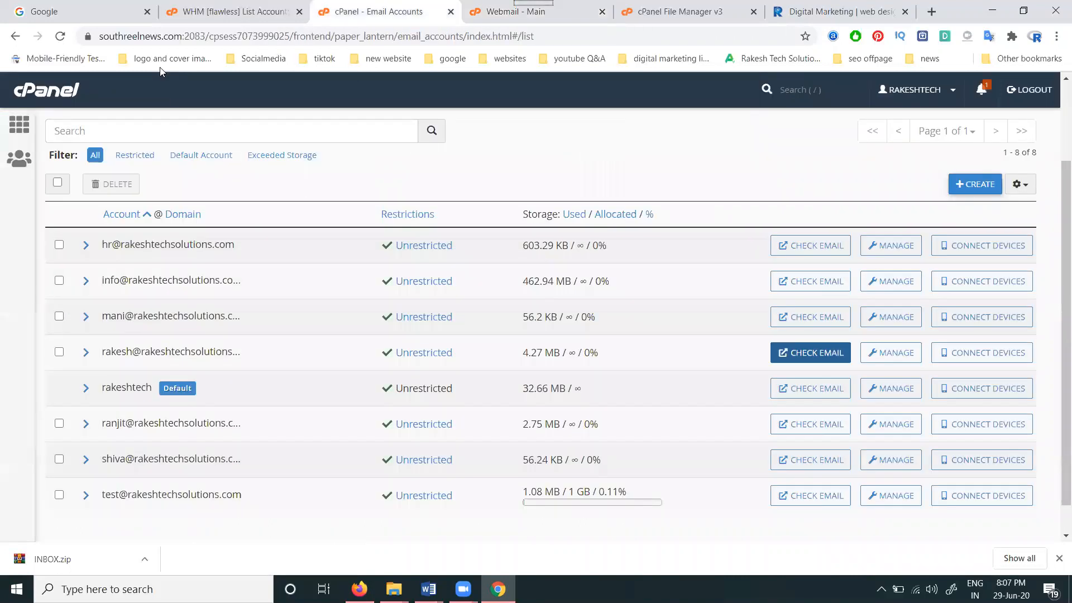
left_click(20, 130)
left_click(120, 205)
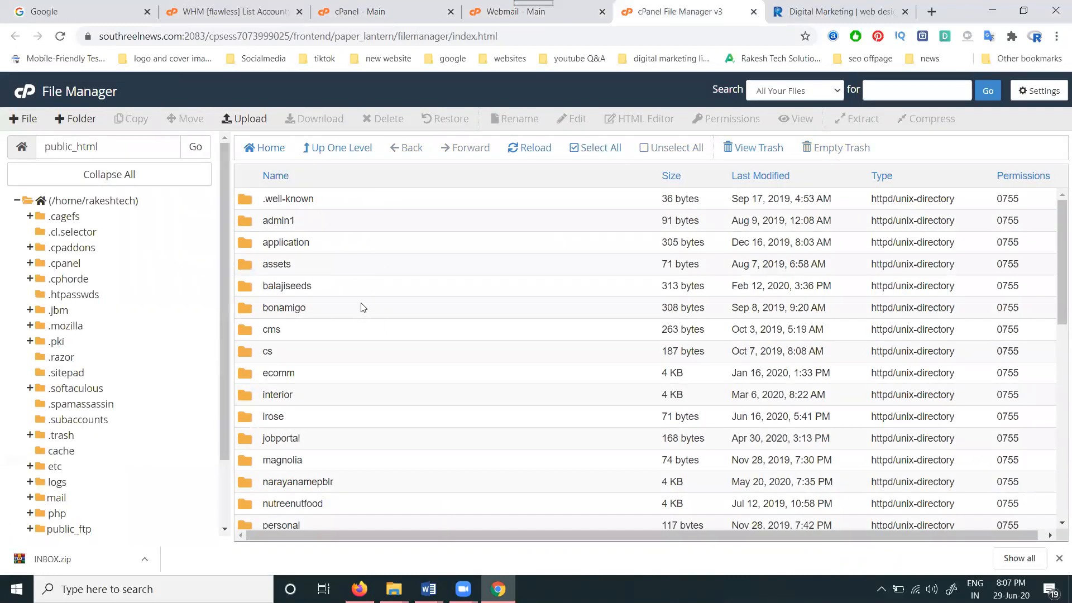
left_click(381, 5)
left_click(487, 7)
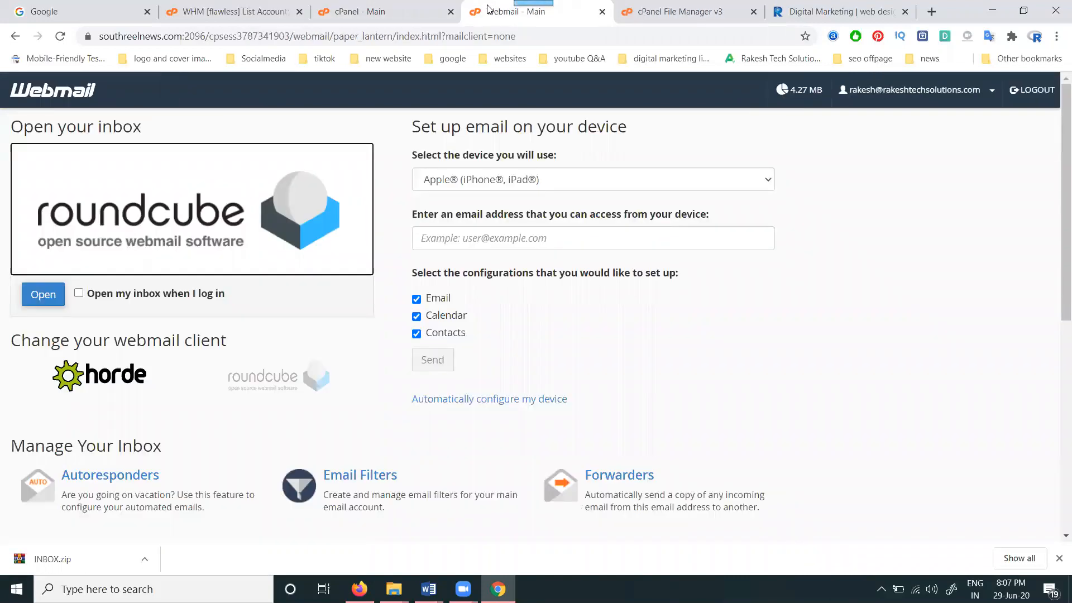
left_click(648, 16)
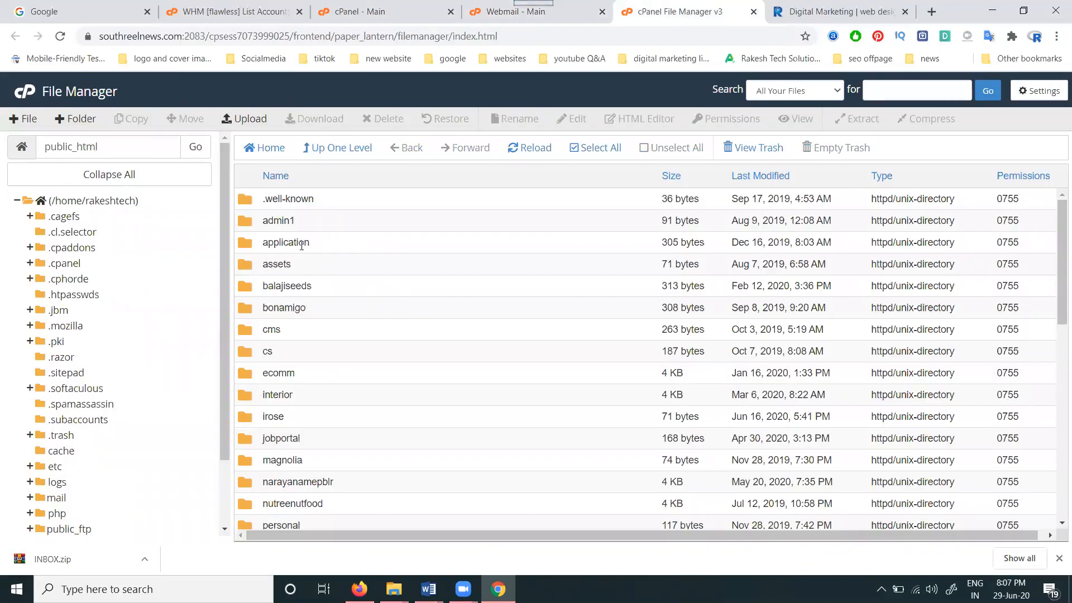
Step: Go up to /home and compress the mail folder as a Zip Archive named mail.zip
left_click(342, 148)
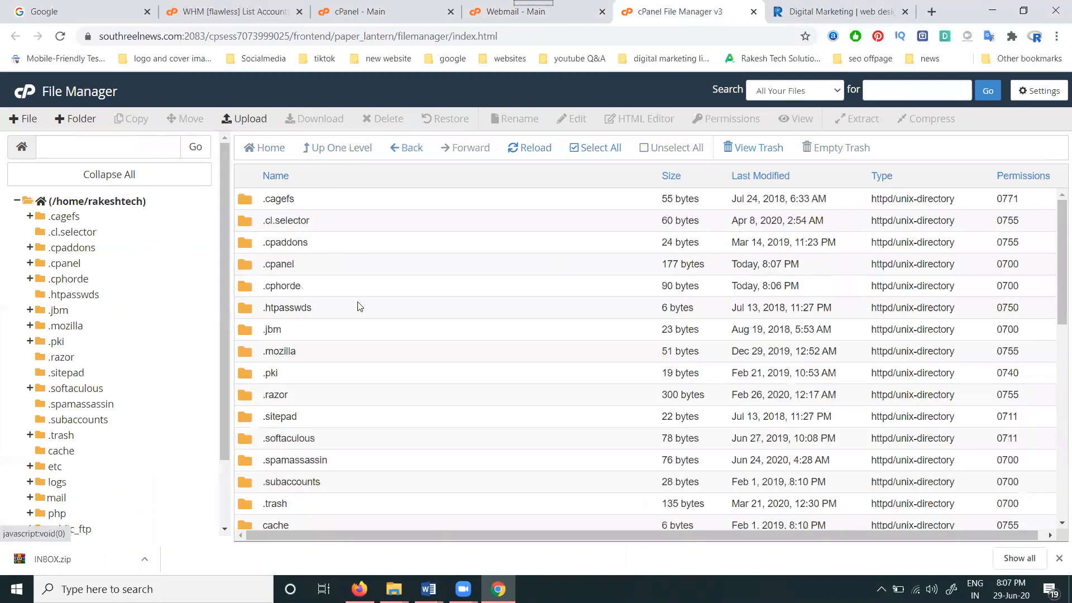
scroll(352, 263, "down", 8)
scroll(362, 321, "down", 1)
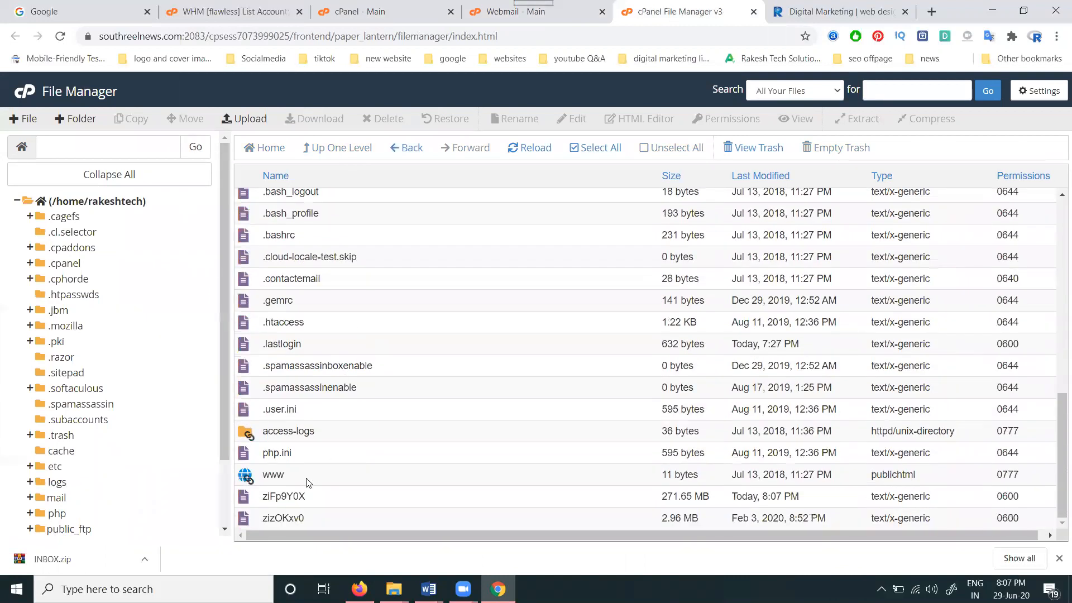
scroll(296, 392, "up", 4)
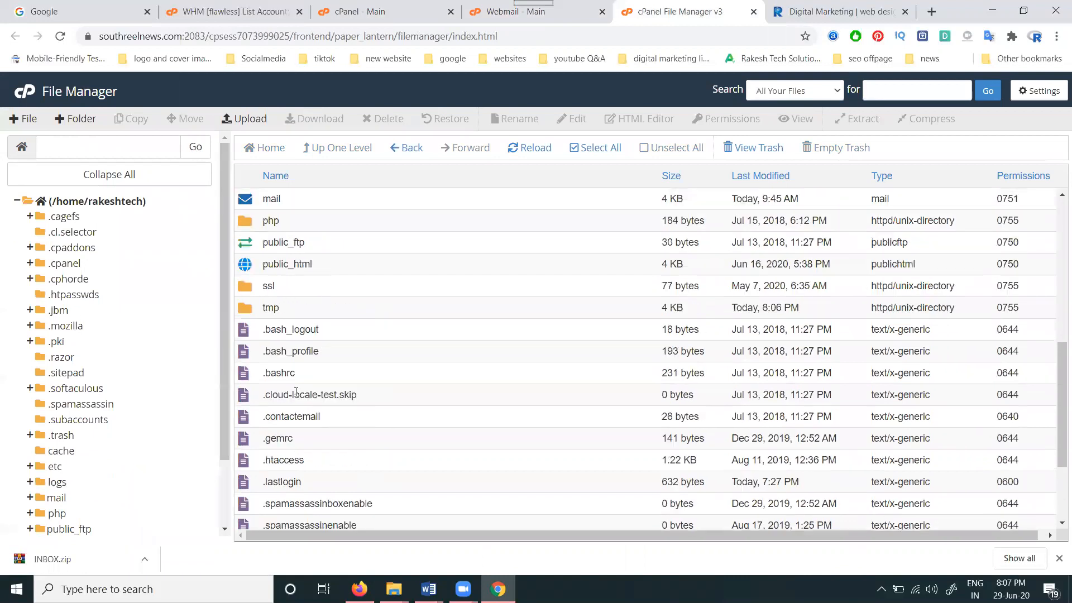
scroll(296, 394, "up", 1)
right_click(274, 339)
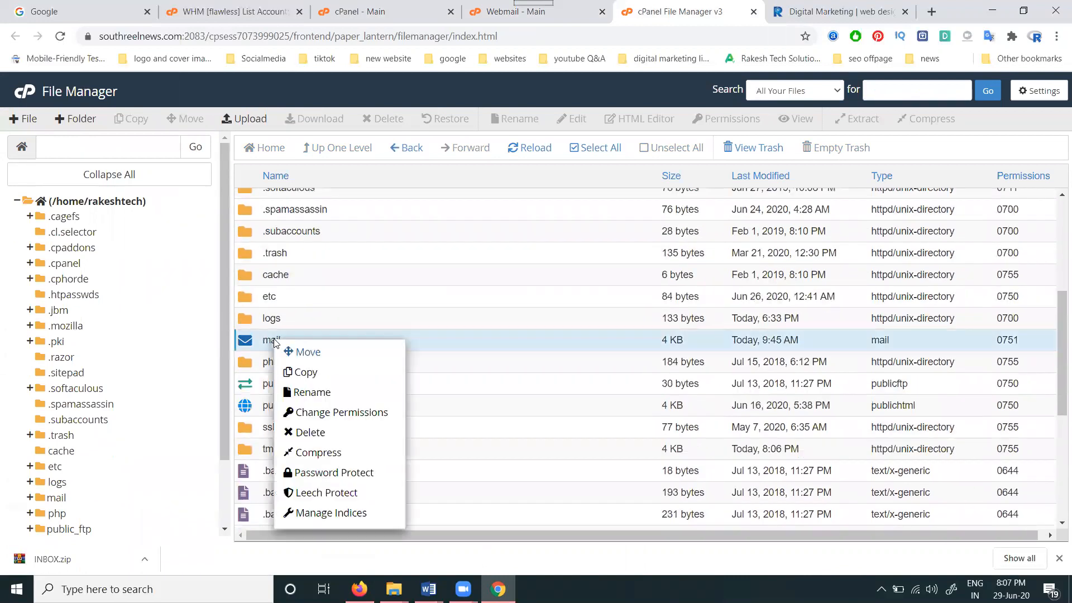
left_click(312, 454)
left_click(613, 409)
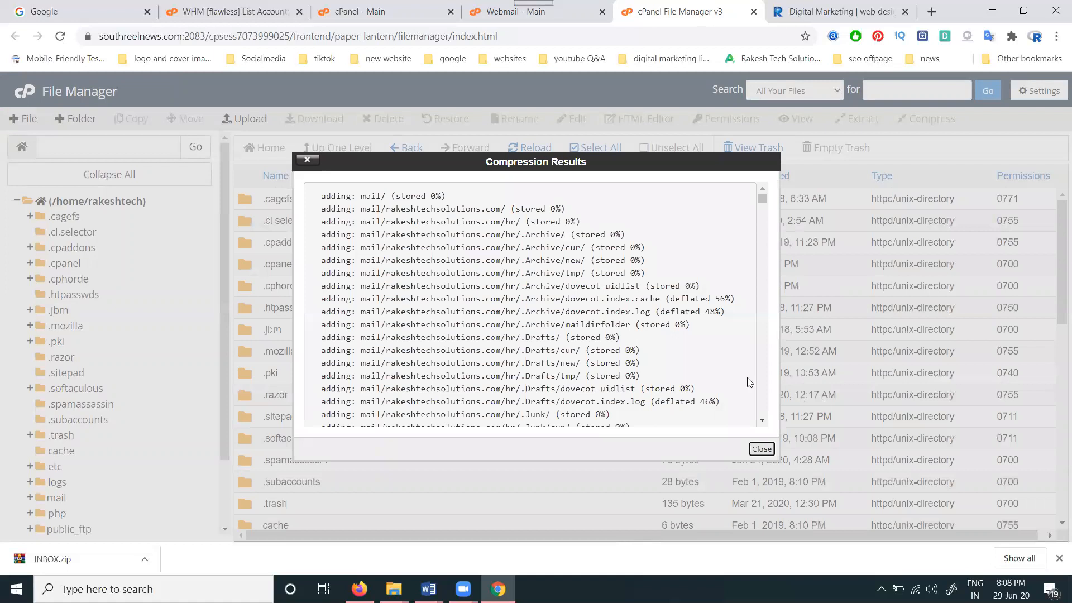
Step: Close the compression results and download the 600.47 MB mail.zip archive
left_click(762, 449)
scroll(419, 347, "down", 5)
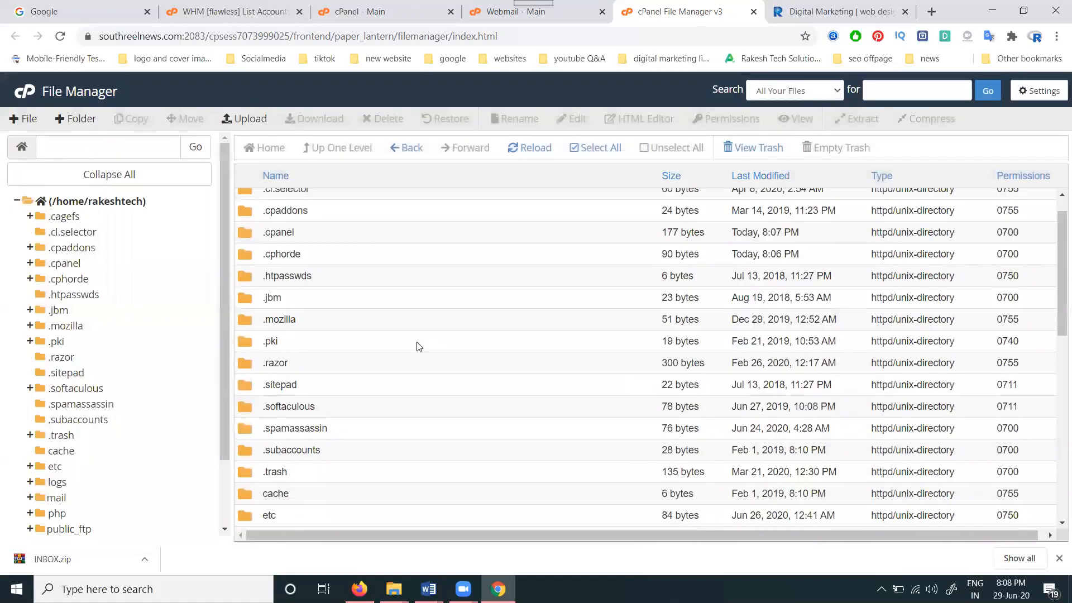
scroll(312, 331, "down", 4)
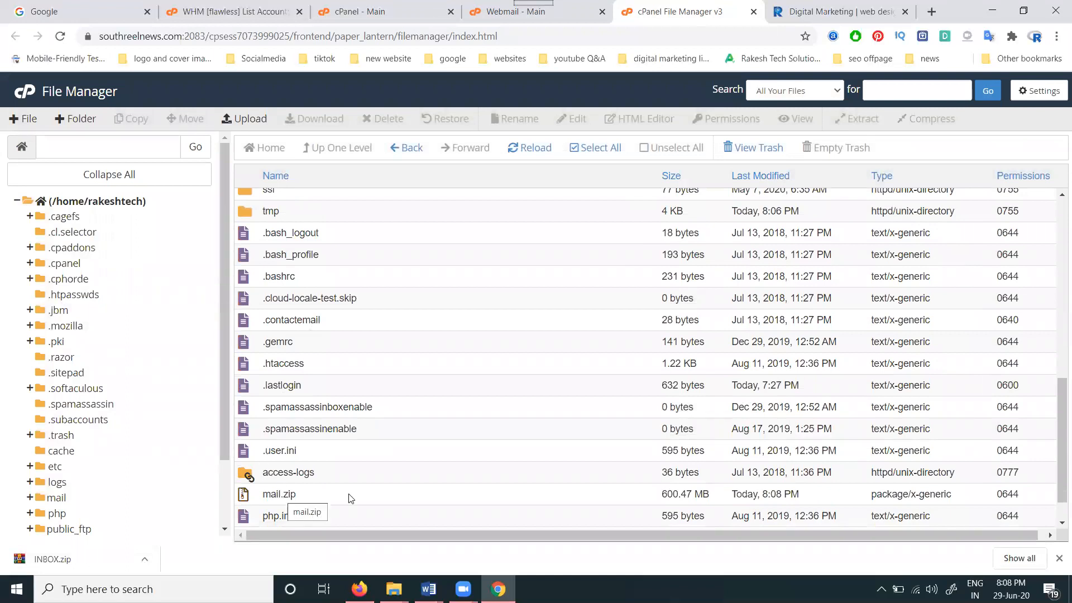
right_click(285, 493)
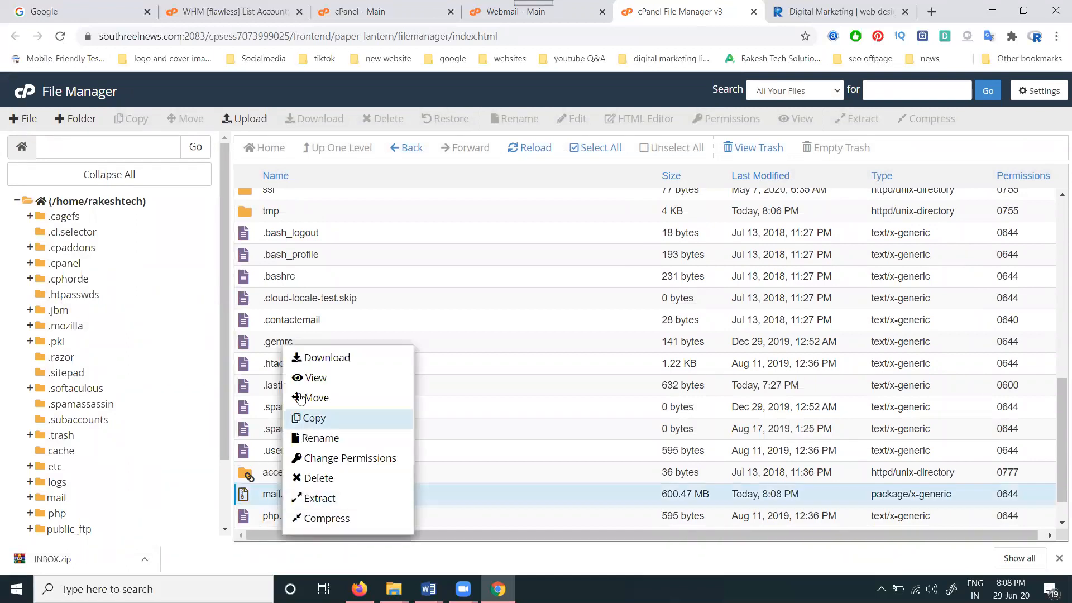
left_click(307, 360)
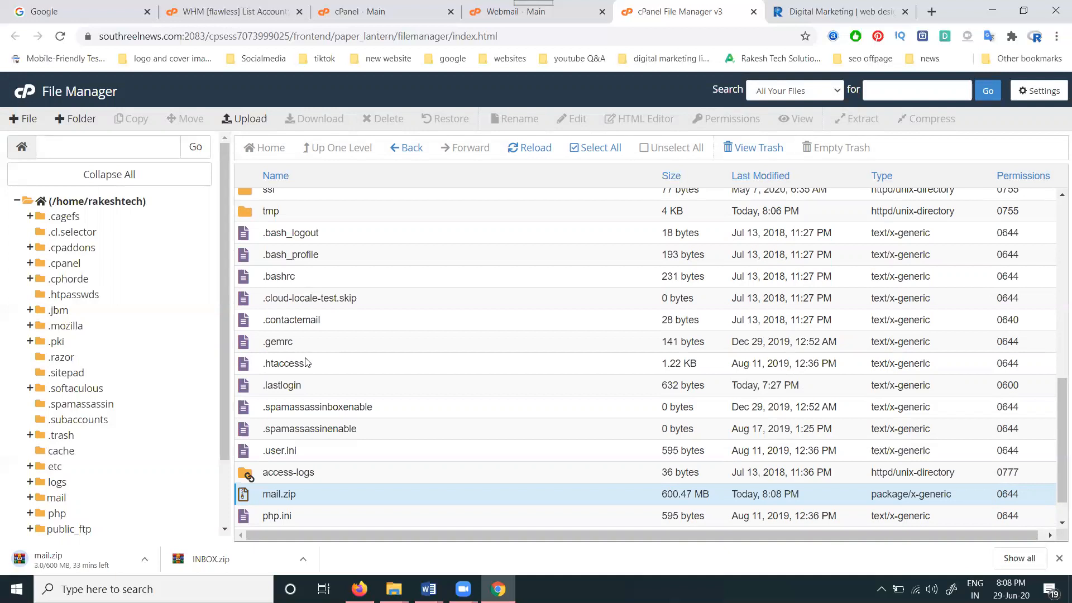
left_click(360, 590)
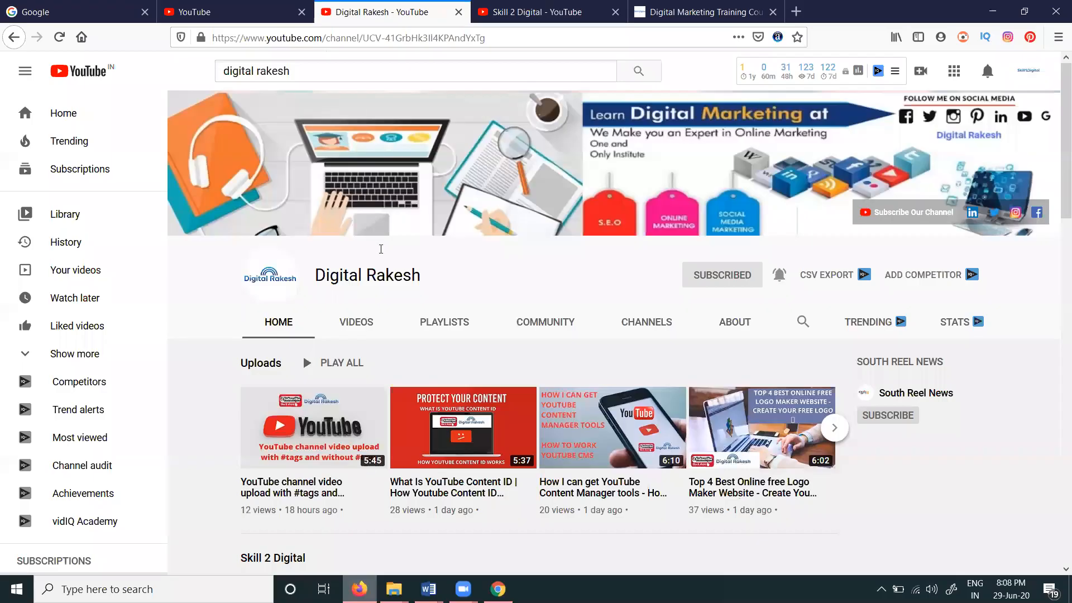
left_click(526, 17)
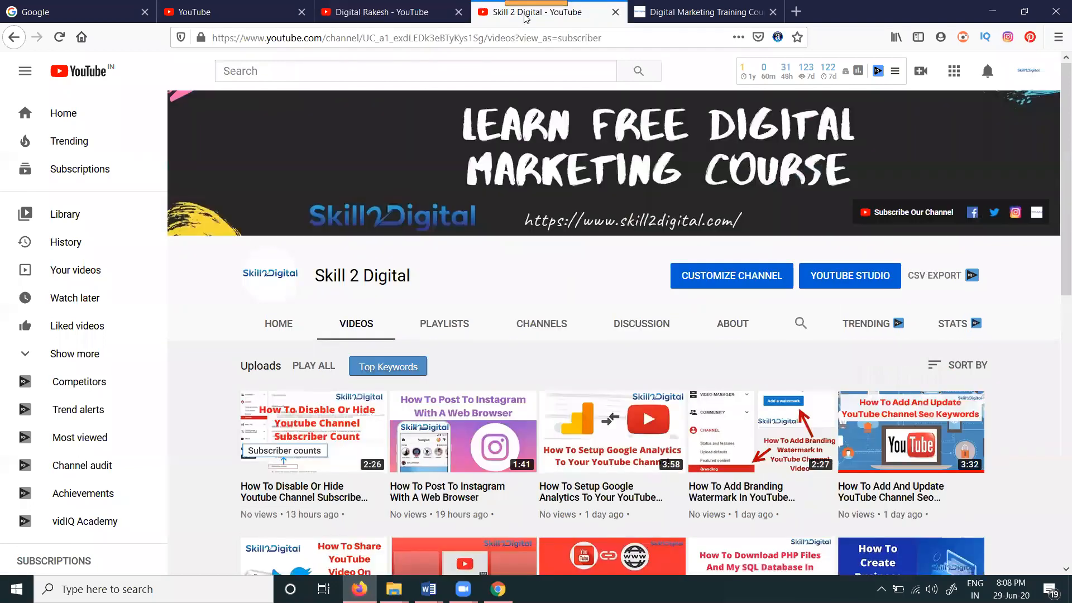
left_click(664, 12)
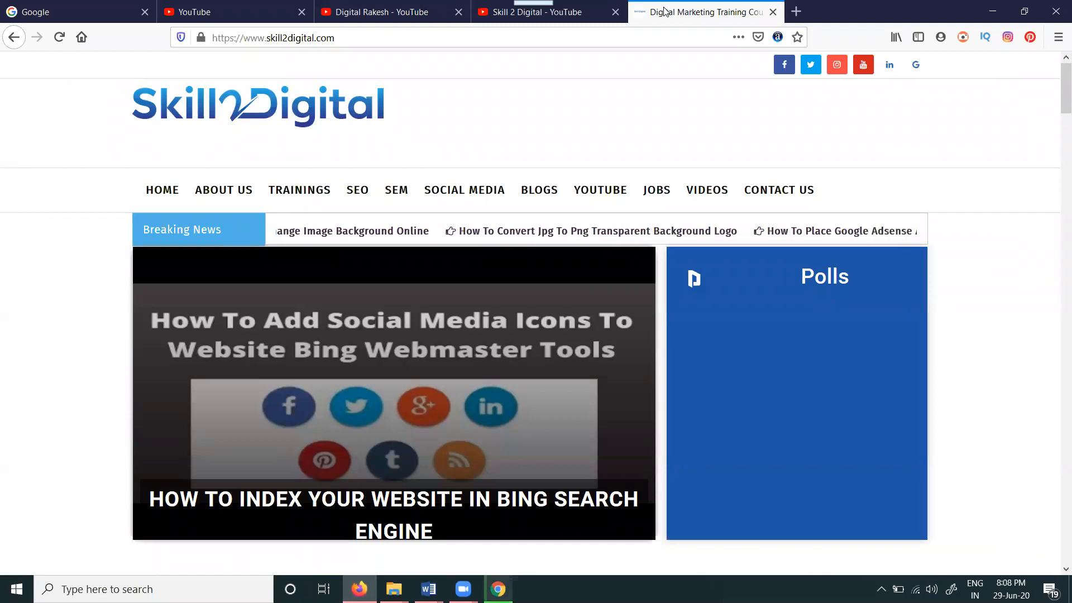
left_click(367, 15)
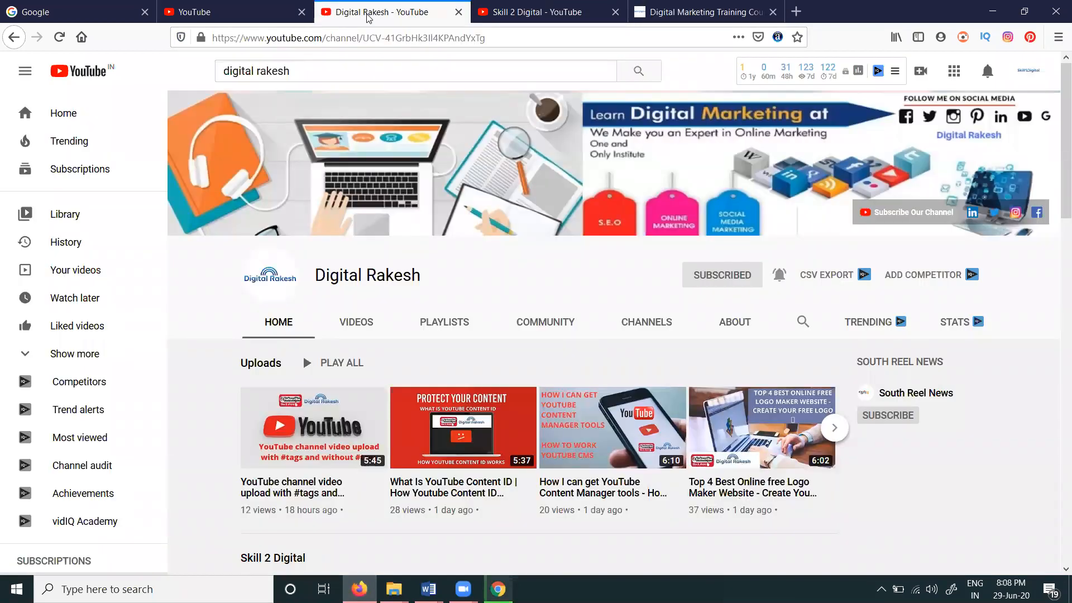
left_click(504, 13)
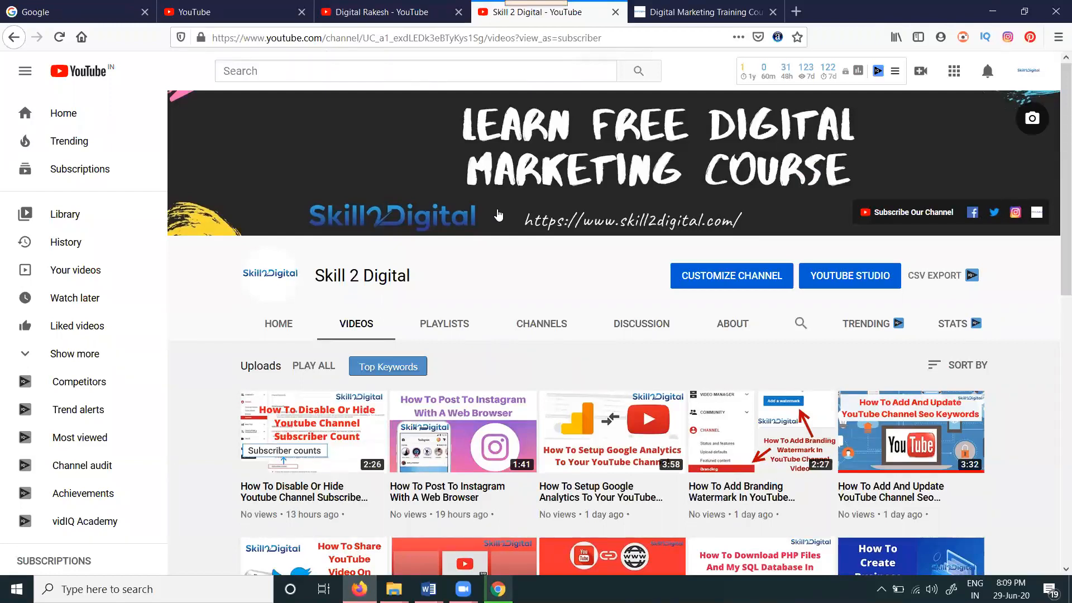
left_click(378, 13)
left_click(680, 15)
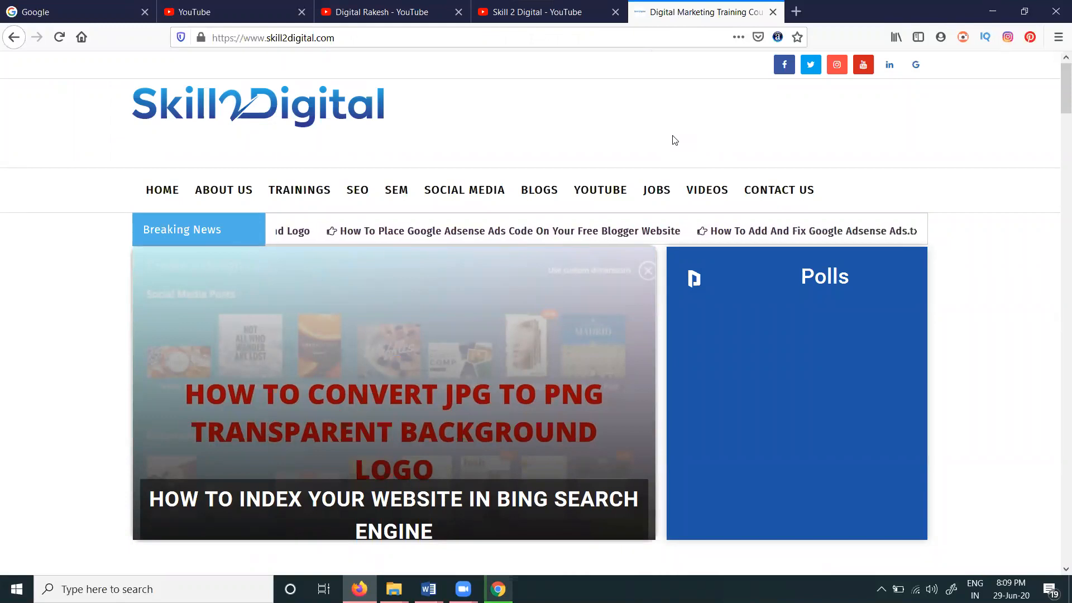
left_click(992, 12)
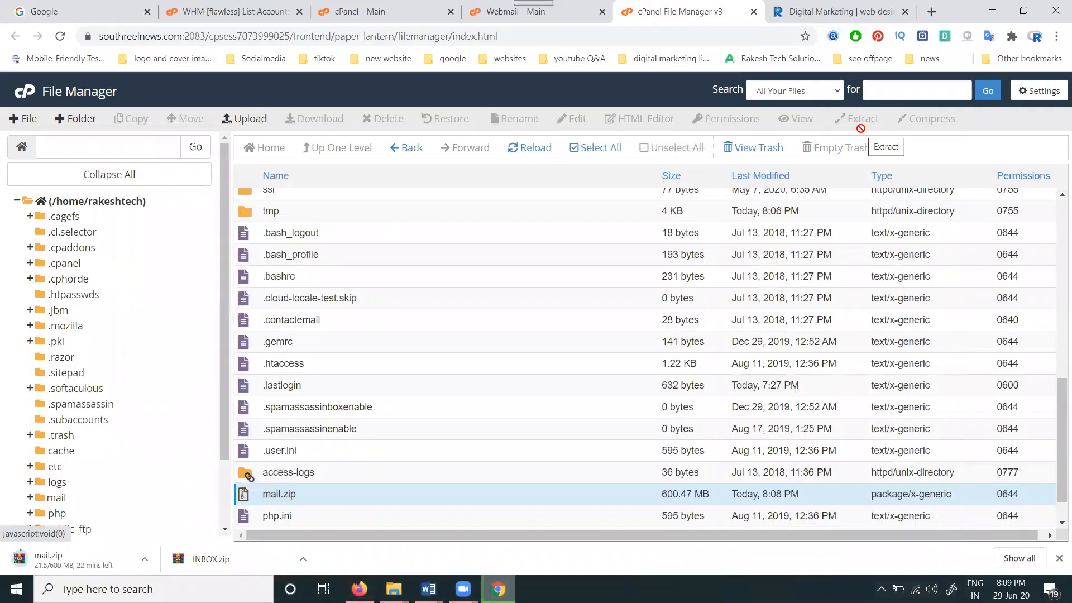